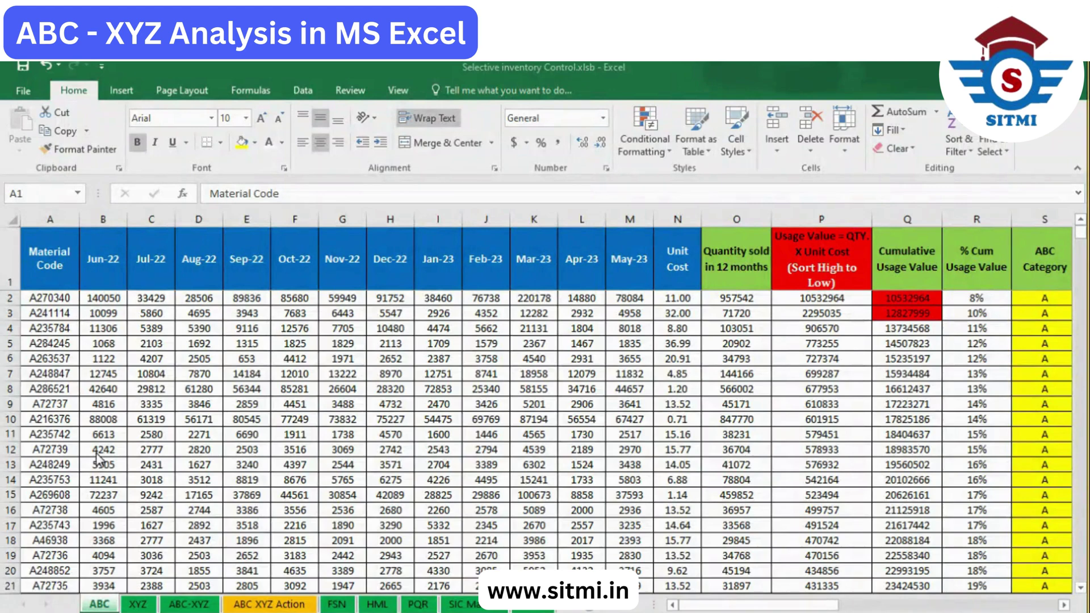
Switch to the ABC-XYZ sheet and check the first material code under the Material Code header.
left_click(141, 604)
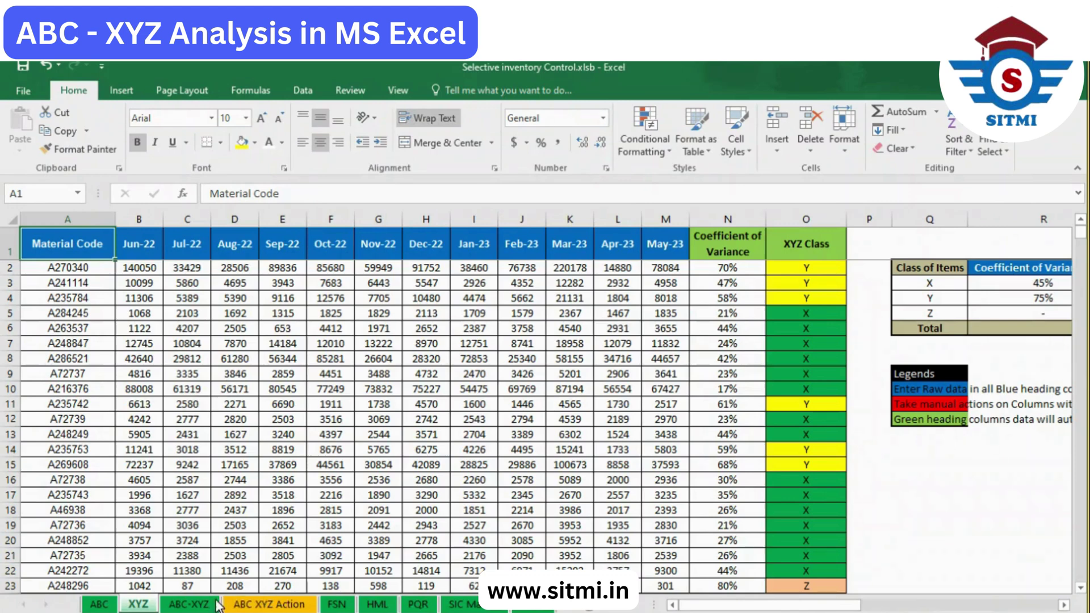
left_click(190, 604)
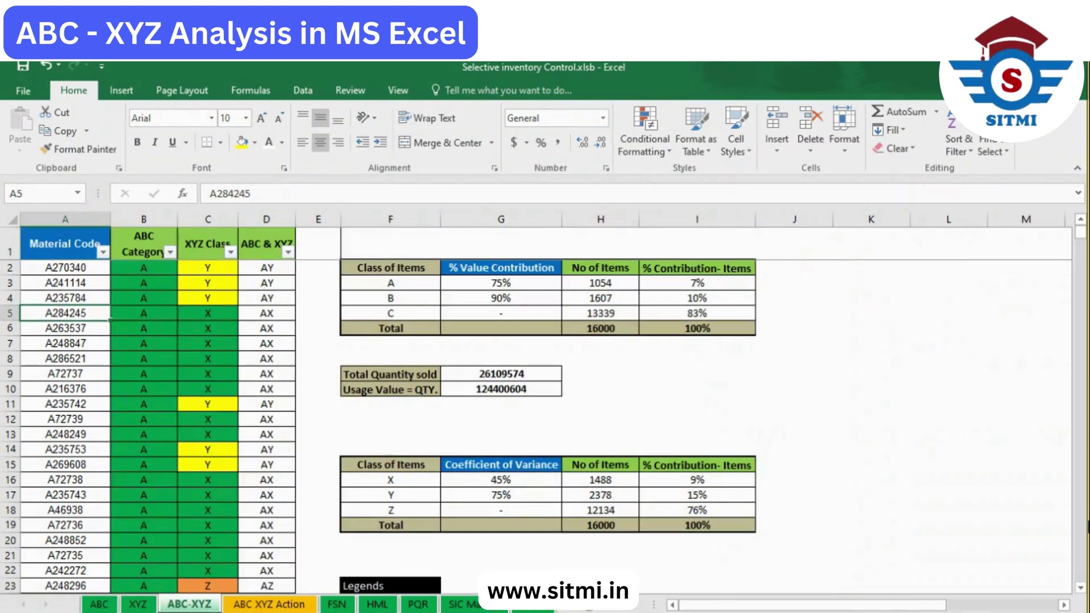
left_click(68, 250)
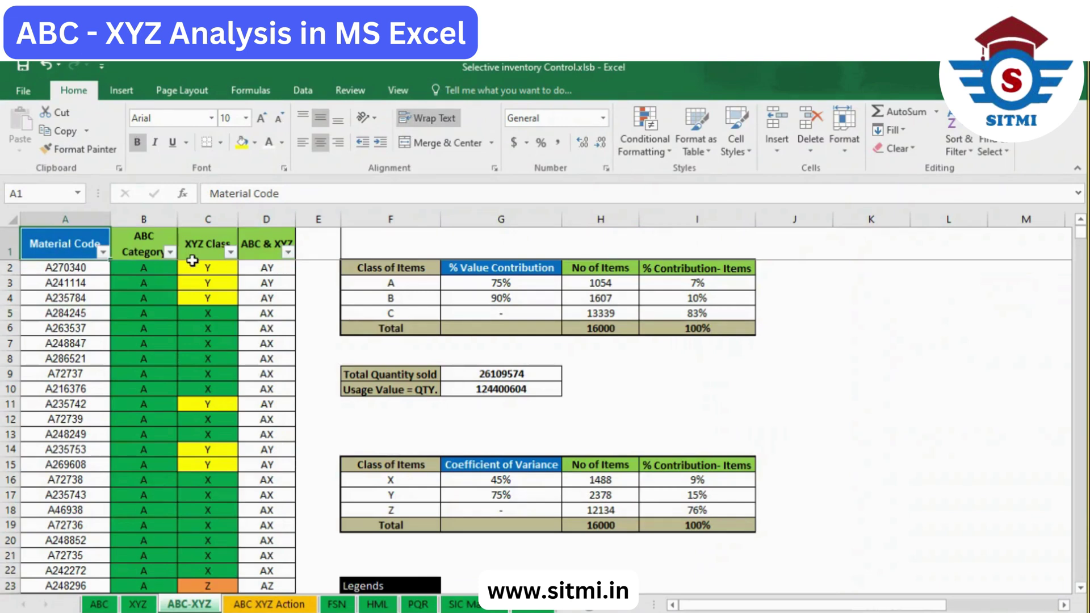
key("Down")
key("Up")
key("Down")
Review the VLOOKUP formulas in B2 (ABC Category) and C2 (XYZ Class), ending on the ABC & XYZ header.
key("Right")
key("Up")
key("Down")
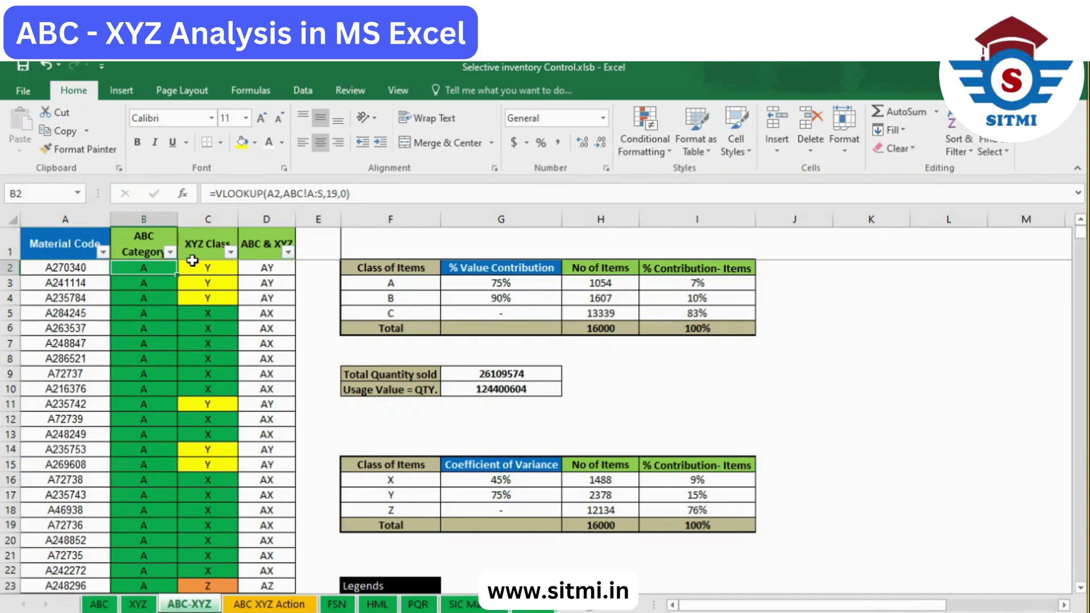
key("Up")
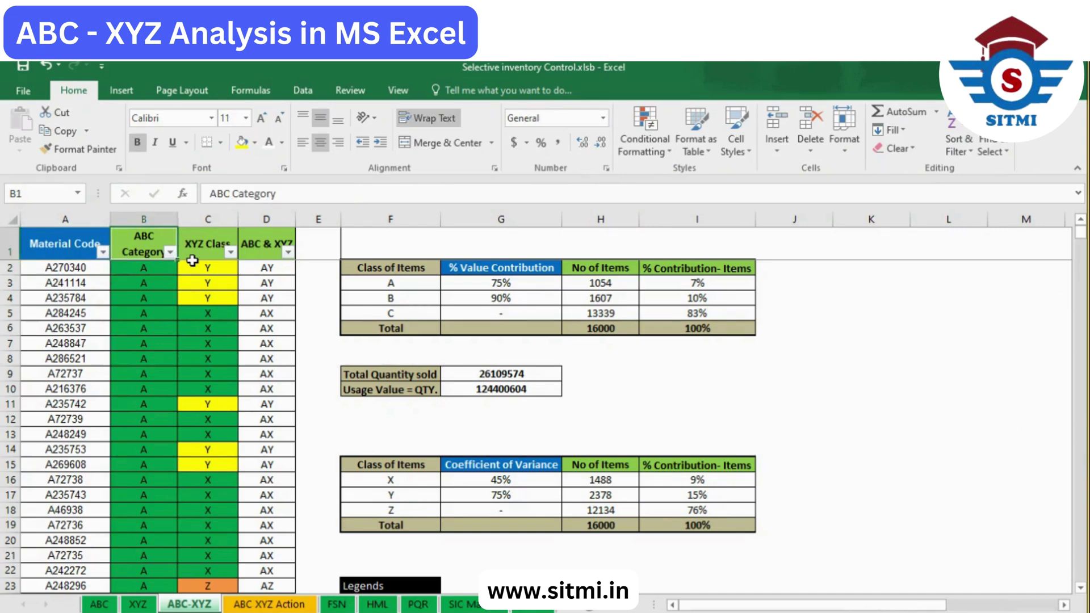
key("Right")
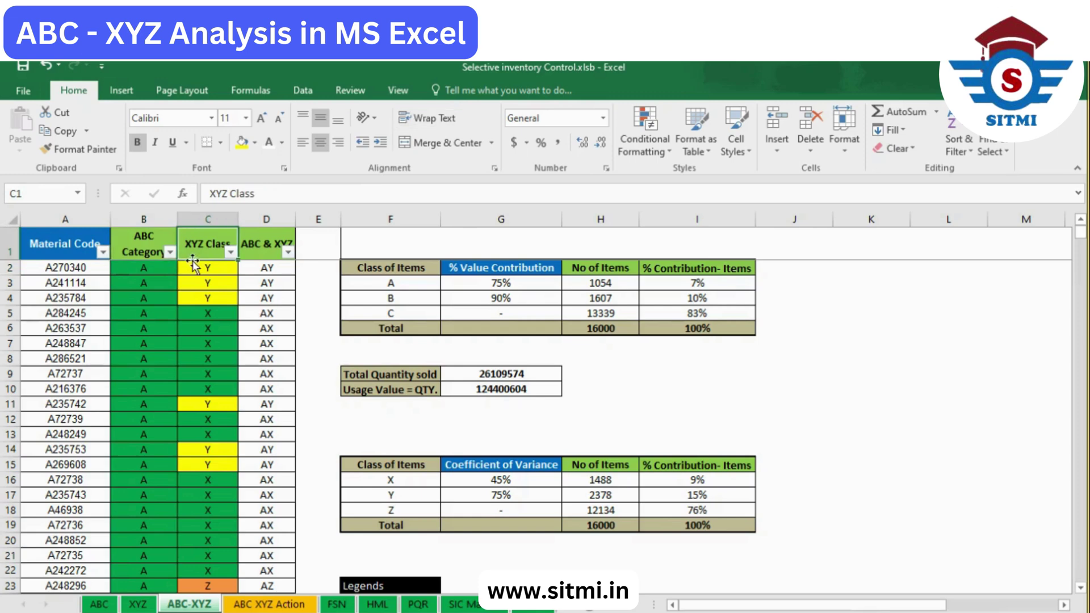
key("Down")
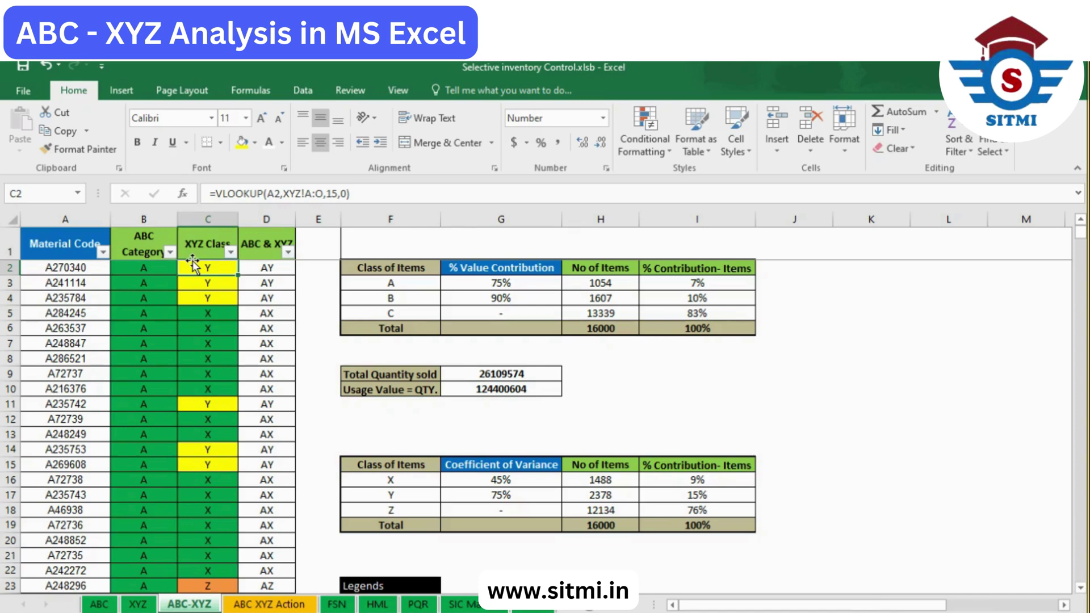
left_click(262, 251)
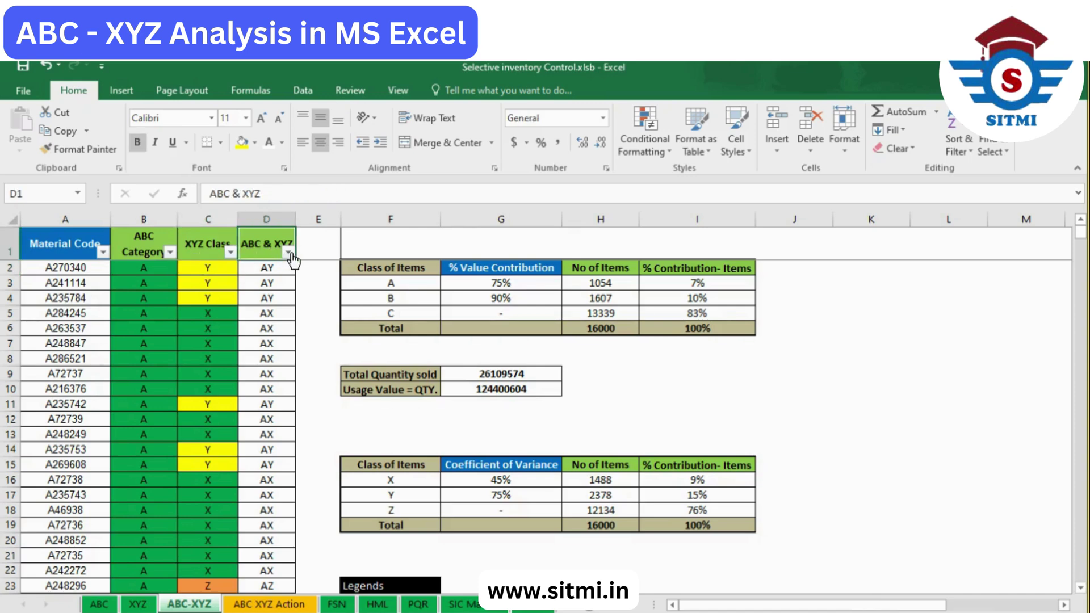
Open the ABC & XYZ filter list in D1 and close it unchanged.
left_click(289, 253)
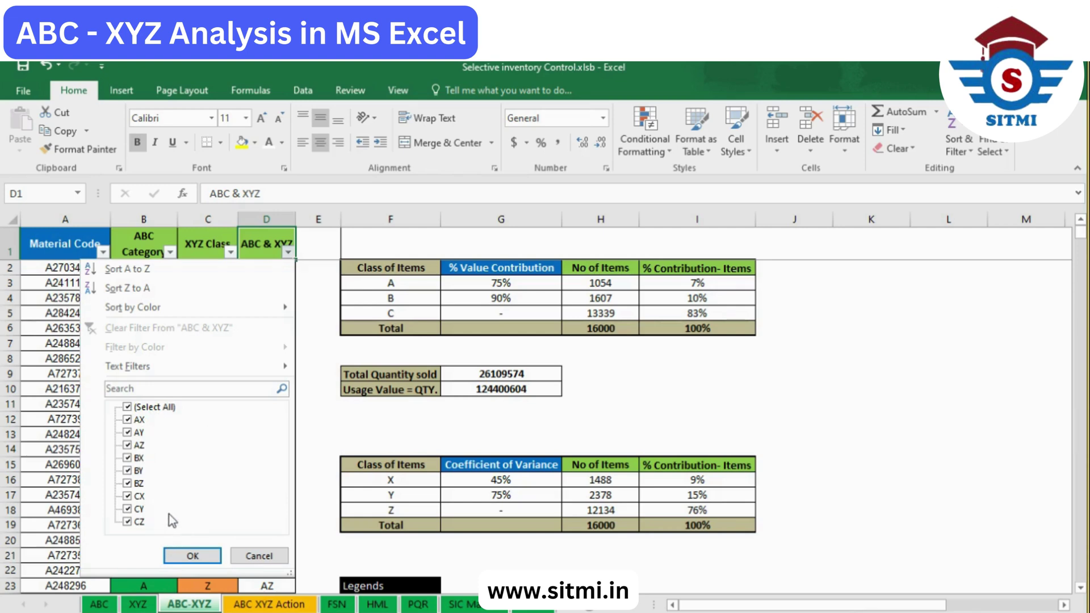
left_click(315, 426)
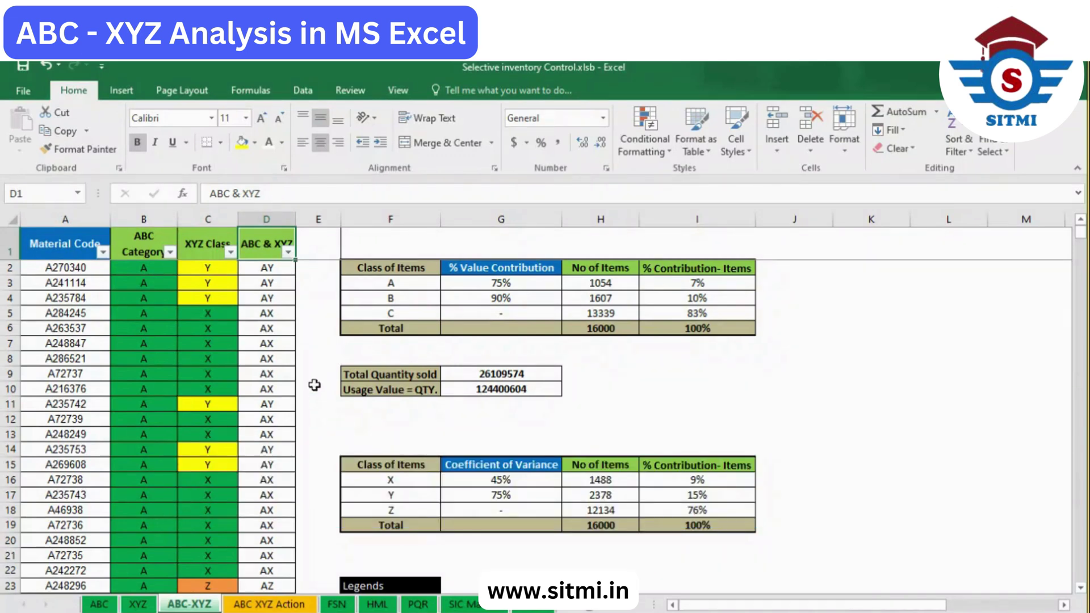
Inspect row 5's ABC Category, XYZ Class and combined ABC & XYZ formulas.
left_click(138, 316)
left_click(206, 314)
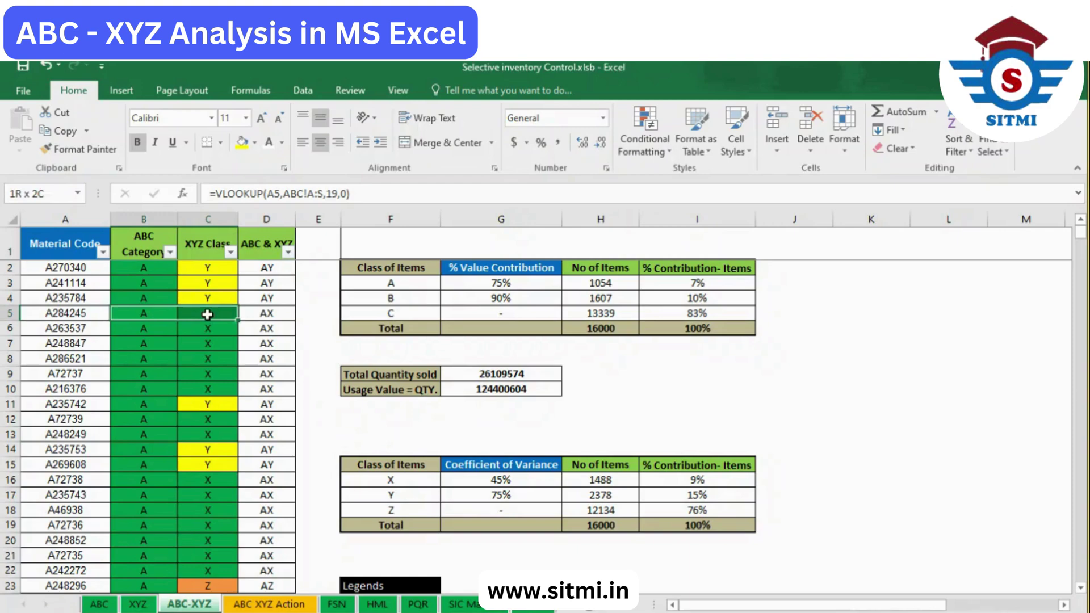
left_click(245, 316)
Filter the ABC sheet's Material Code column to A284245 copied from A5.
left_click(86, 309)
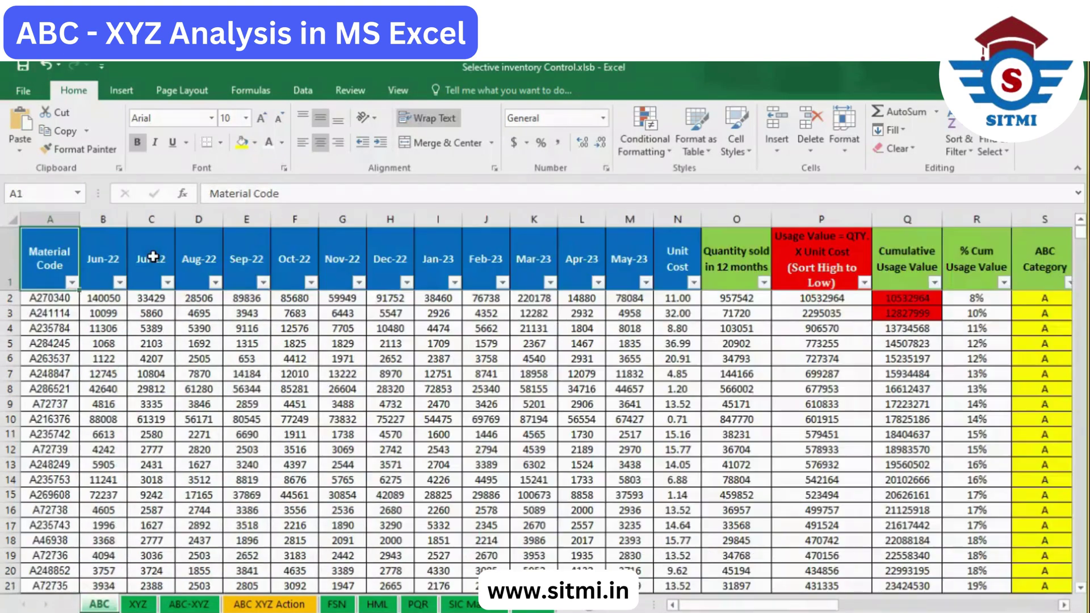
key("alt+Down")
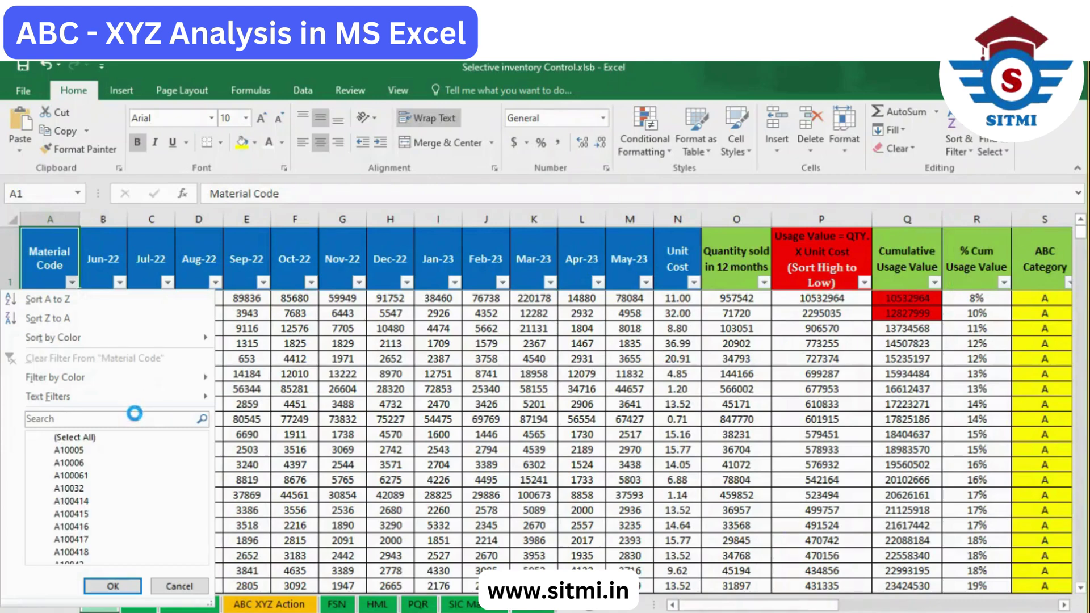
type("A284245")
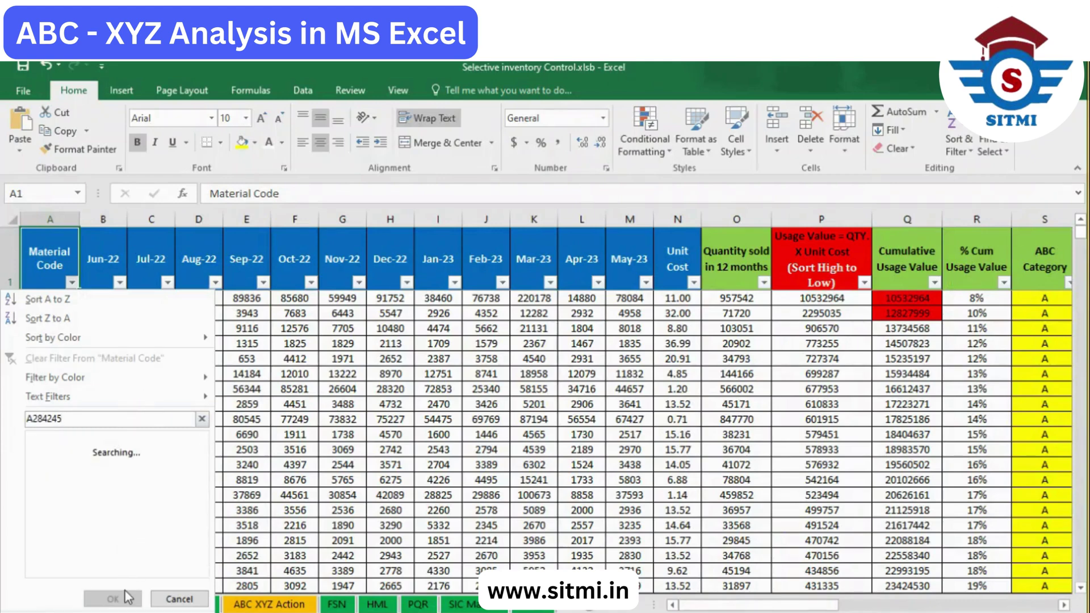
left_click(129, 600)
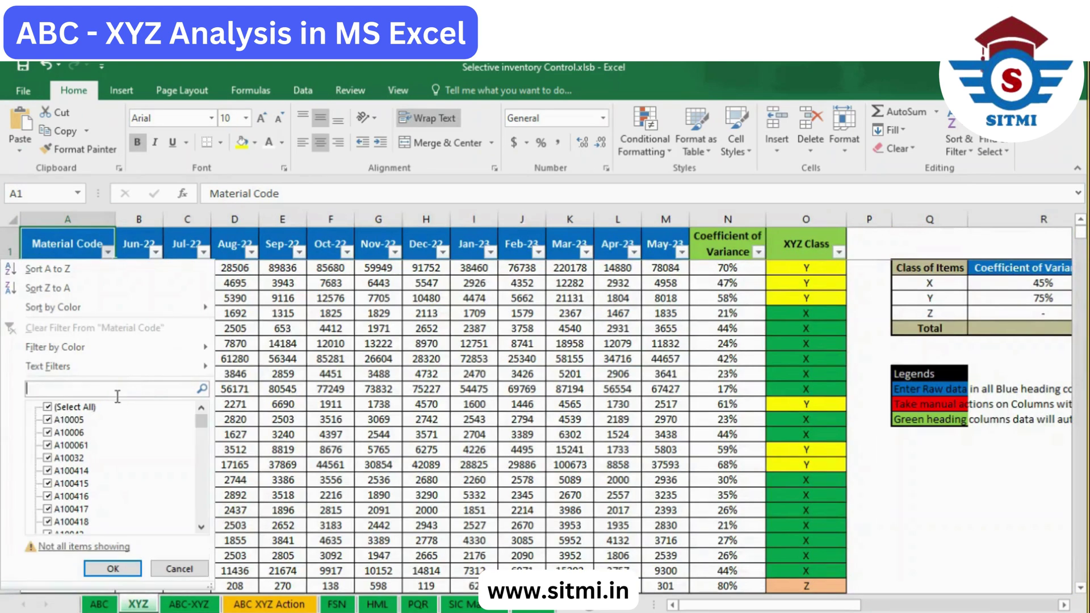
Filter the XYZ sheet to A284245 and view its XYZ Class IF formula in O5.
left_click(118, 396)
type("A284245")
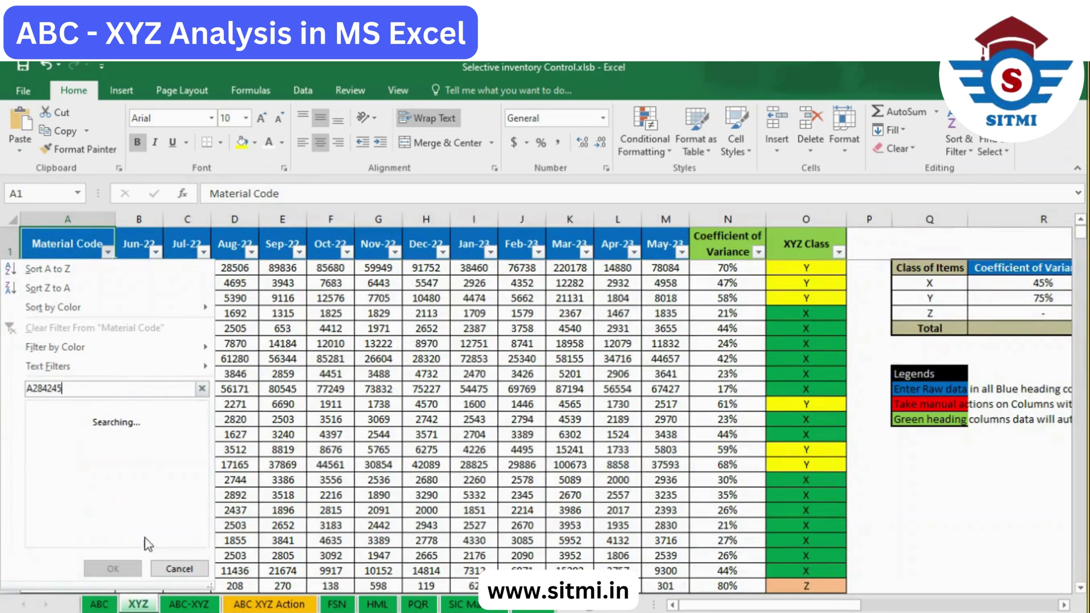
left_click(127, 571)
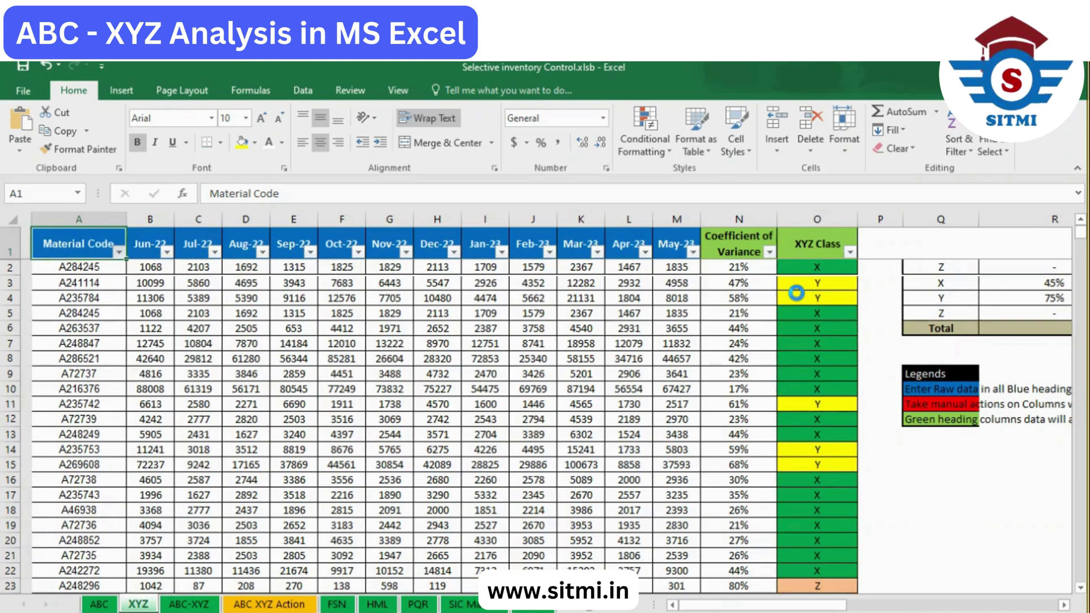
left_click(819, 271)
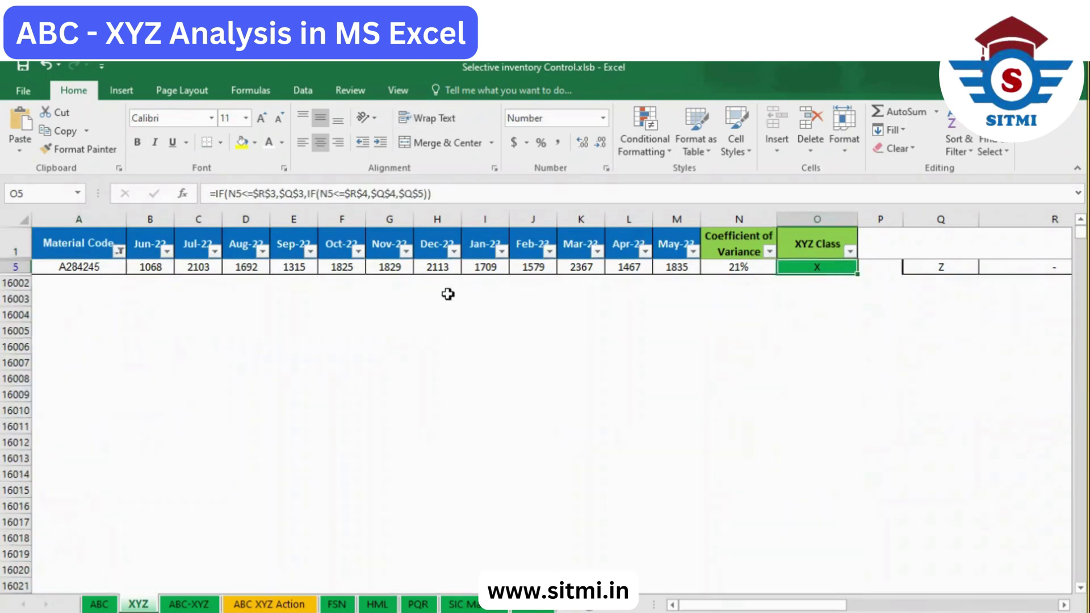
Check A284245's =SUM(B5:M5) and =N5*O5 on ABC, then select its XYZ monthly quantities.
left_click(99, 604)
left_click(775, 298)
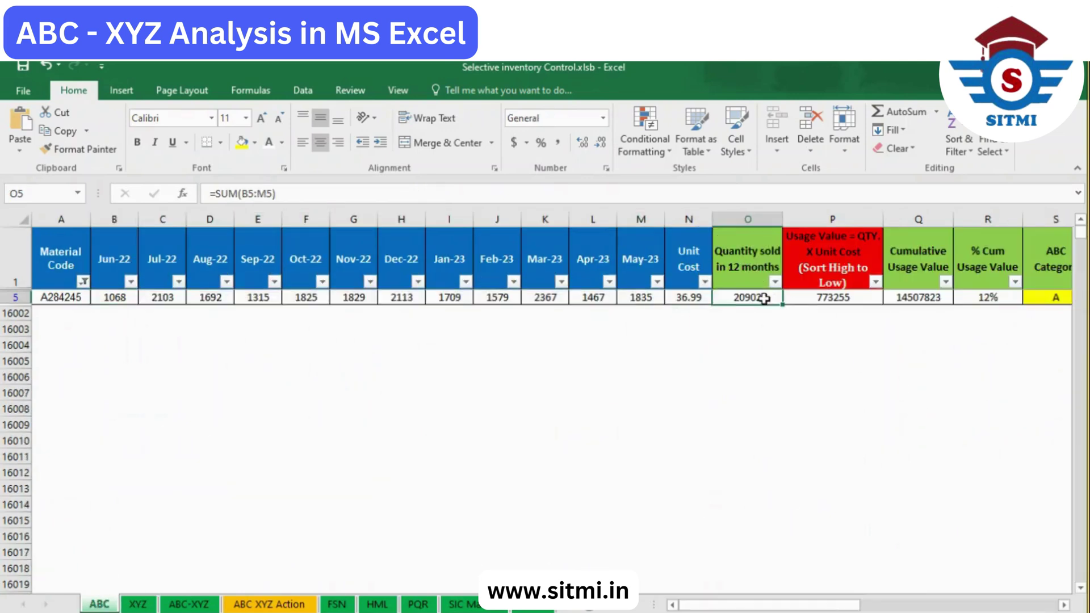
left_click(829, 300)
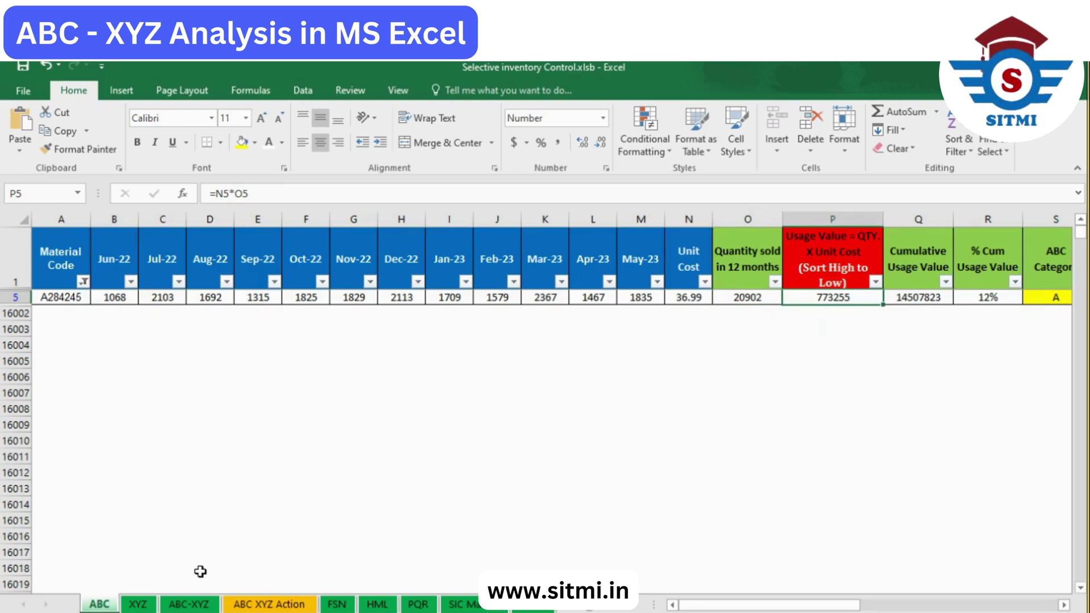
left_click(138, 604)
left_click_drag(150, 267, 656, 268)
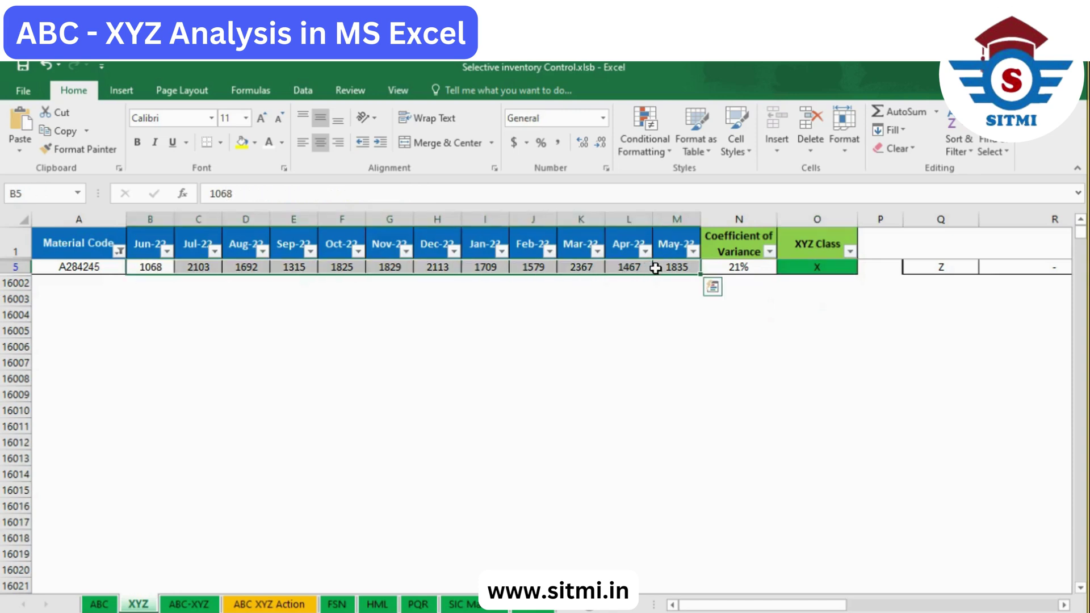